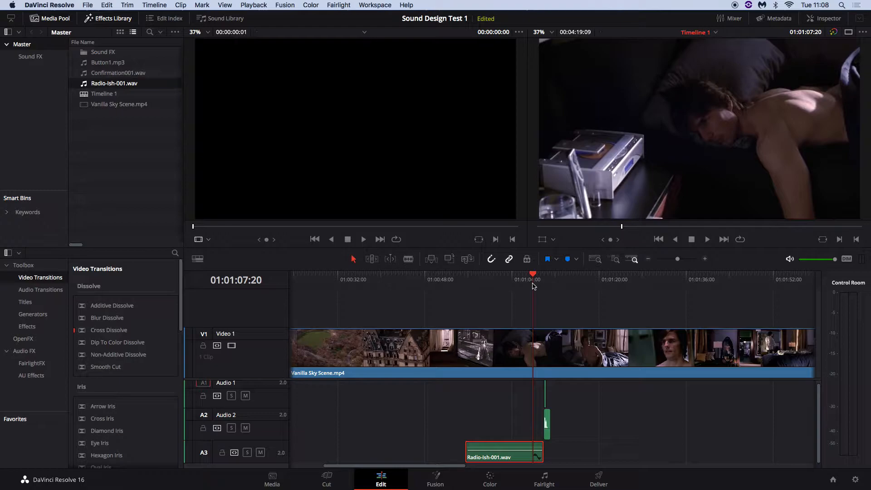
- Slightly adjust the clip volume of Button1.mp3 and lower the clip volume of Confirmation001.wav near 01:01:10
left_click(547, 280)
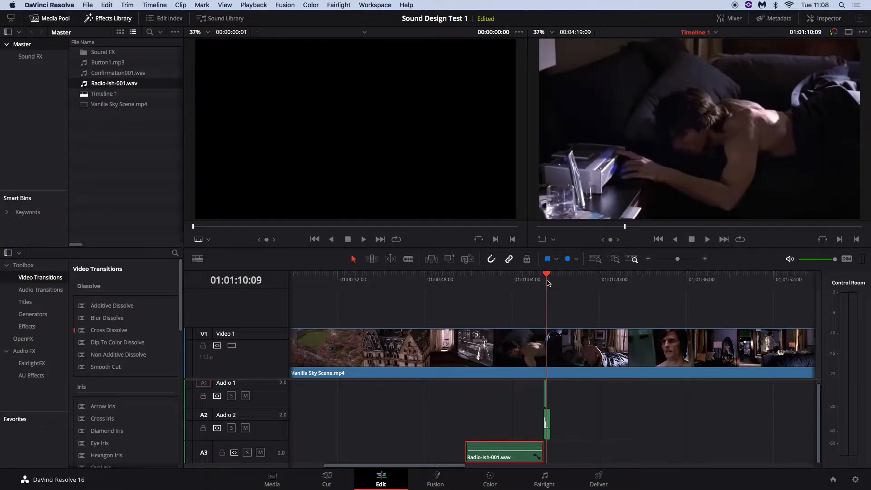
key("super+equal")
key("super+equal")
key("super+equal")
key("super+equal")
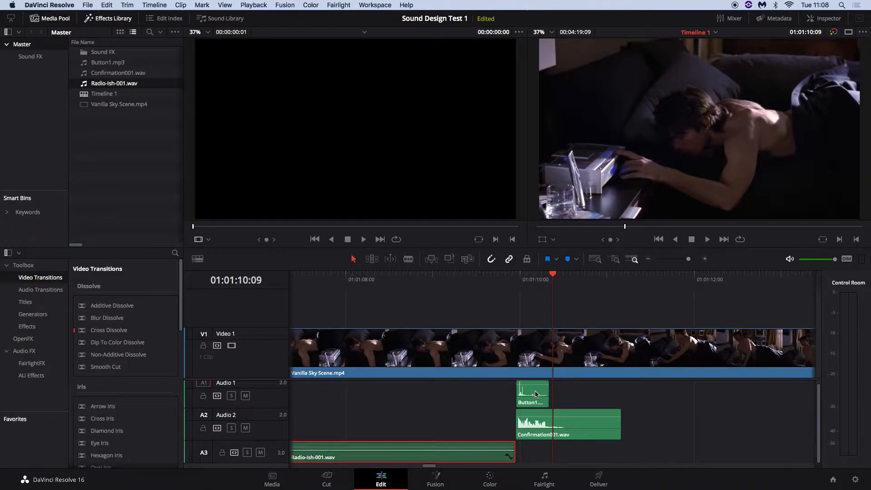
key("super+equal")
key("super+equal")
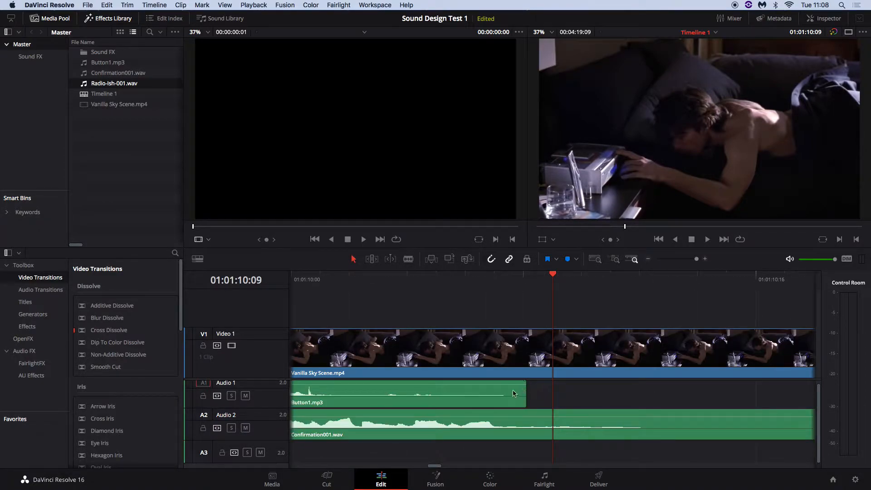
scroll(435, 396, "left", 5)
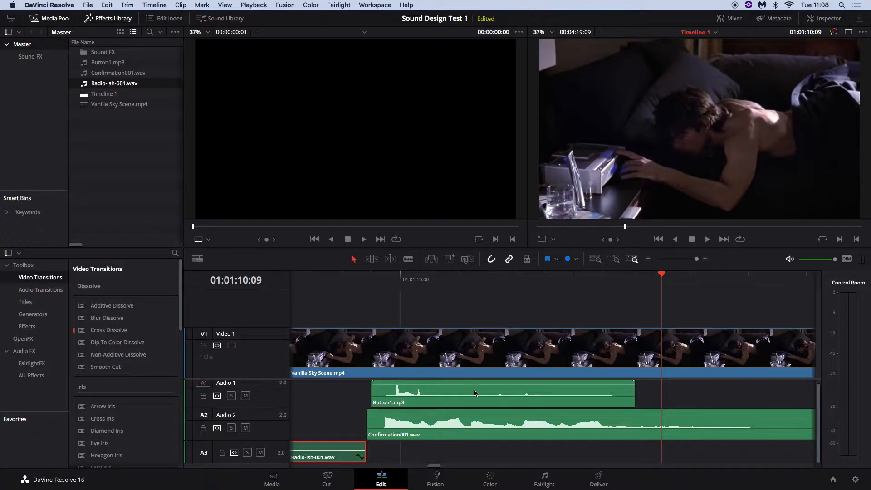
mouse_move(474, 389)
left_mouse_down()
mouse_move(472, 398)
mouse_move(471, 386)
left_mouse_up()
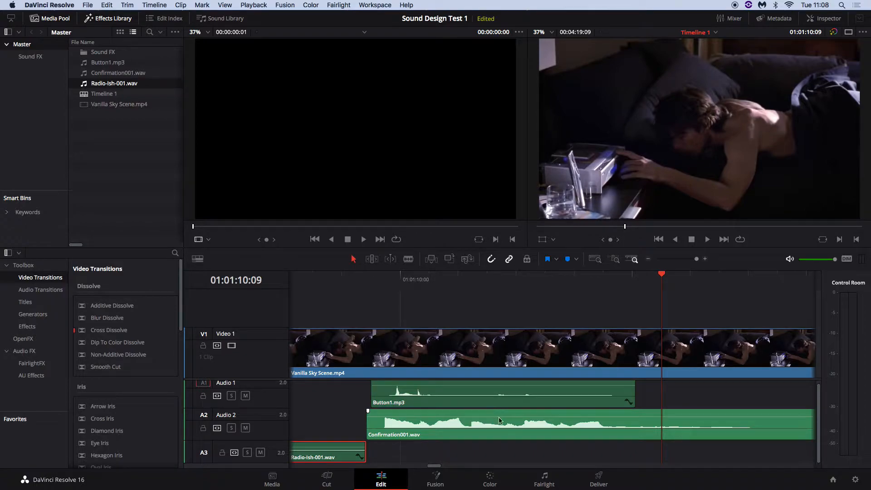
left_click_drag(505, 417, 504, 426)
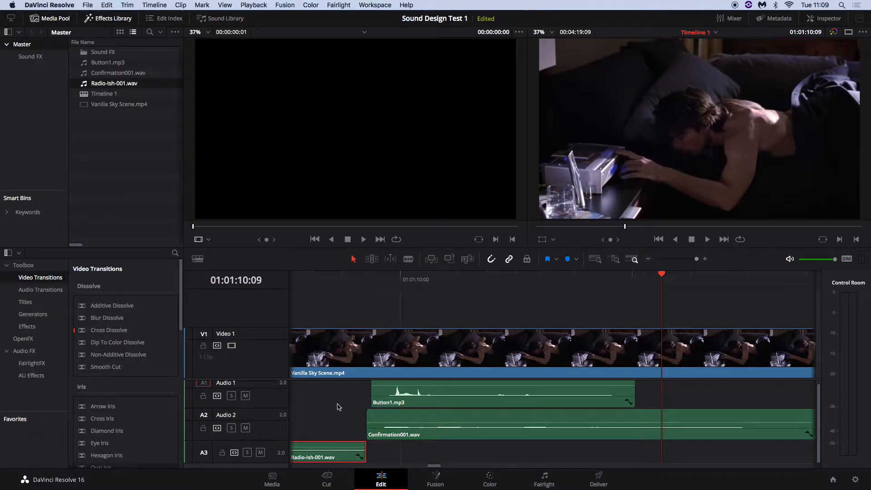
- Add a fade-in of about 7 seconds to the start of the Radio-Ish-001.wav clip on track A3
key("super+minus")
key("super+minus")
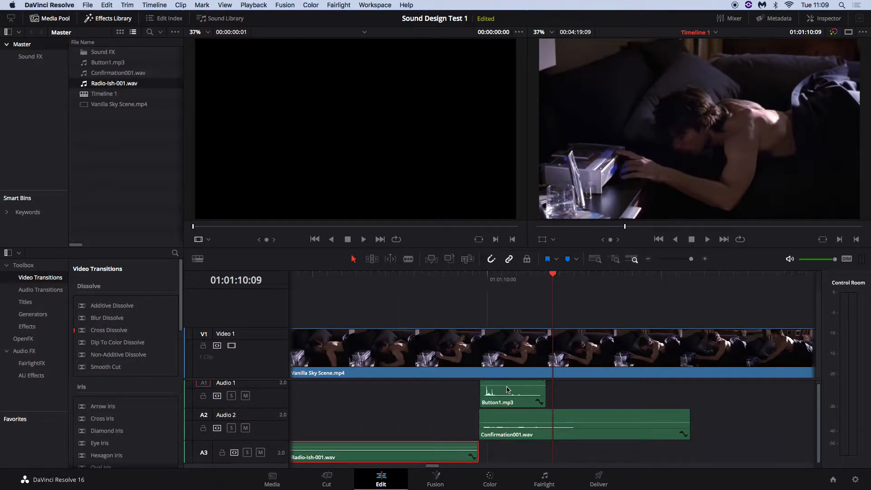
scroll(415, 420, "left", 10)
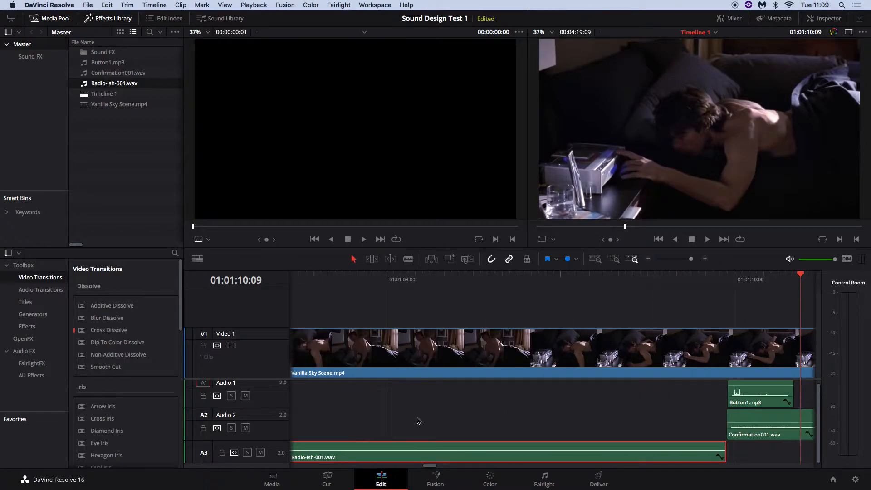
key("super+minus")
scroll(416, 421, "left", 10)
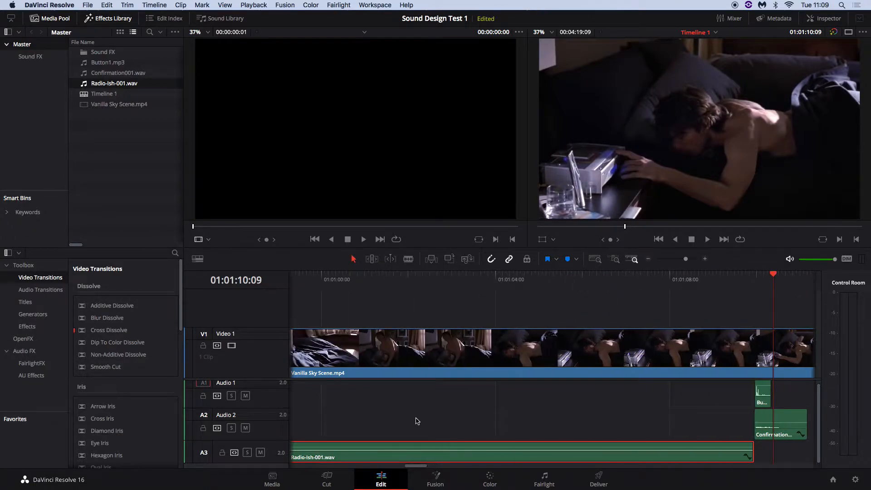
scroll(416, 421, "left", 8)
scroll(415, 421, "right", 5)
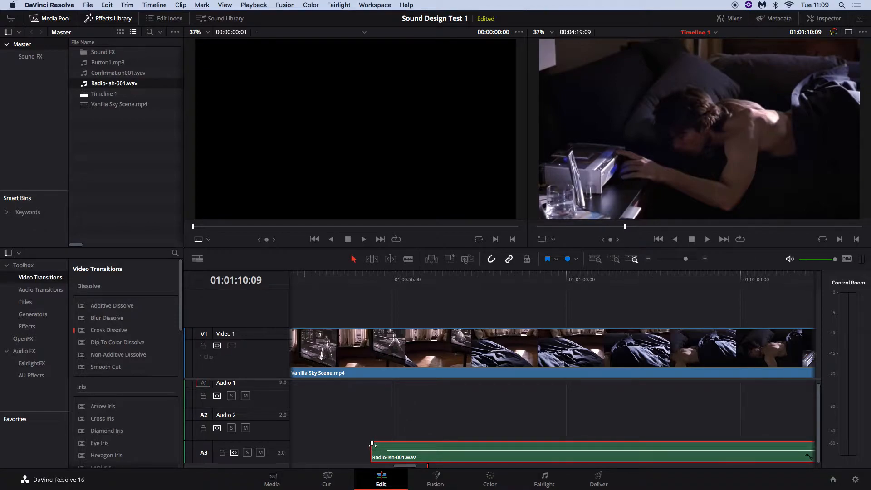
left_click_drag(372, 444, 672, 444)
- Play the timeline from 01:00:55:02 to listen to the fade-in of Radio-Ish-001.wav
left_click(352, 281)
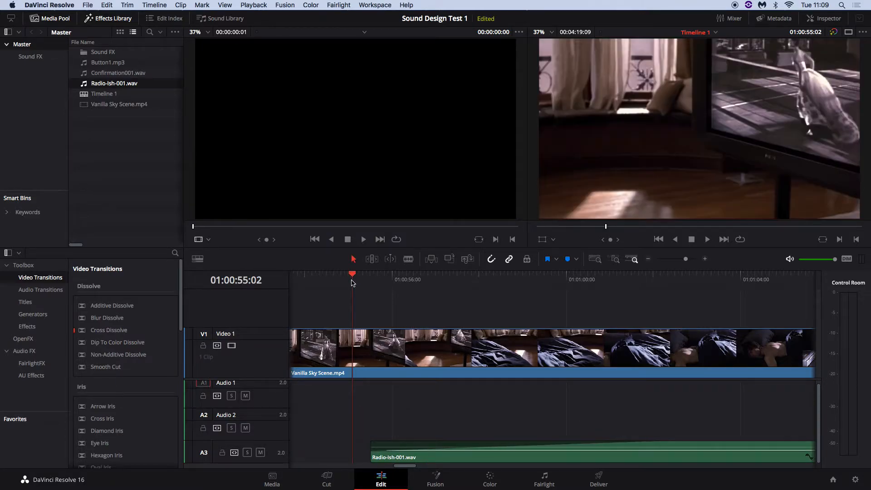
key("XF86AudioRaiseVolume")
key("space")
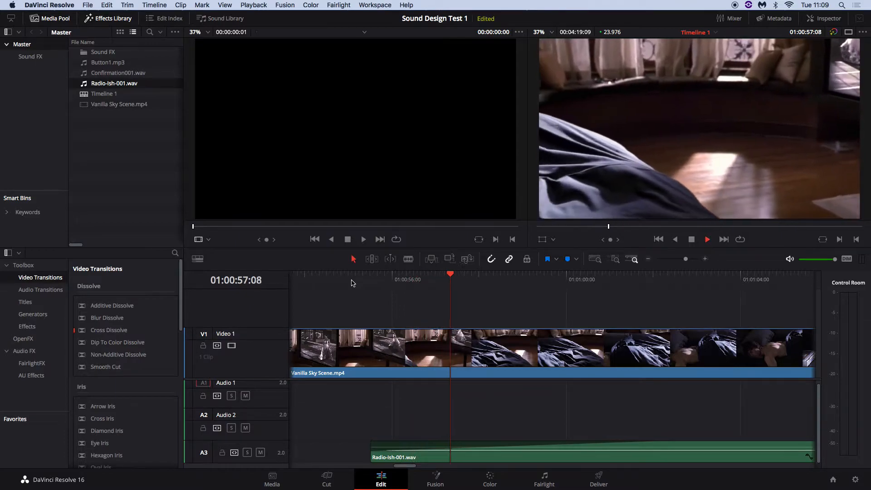
key("super+minus")
key("super+minus")
key("super+minus")
key("super+minus")
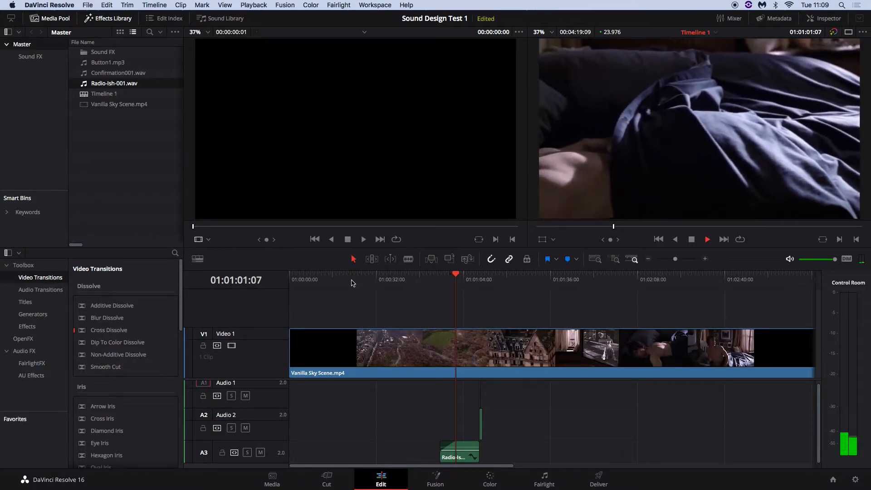
key("space")
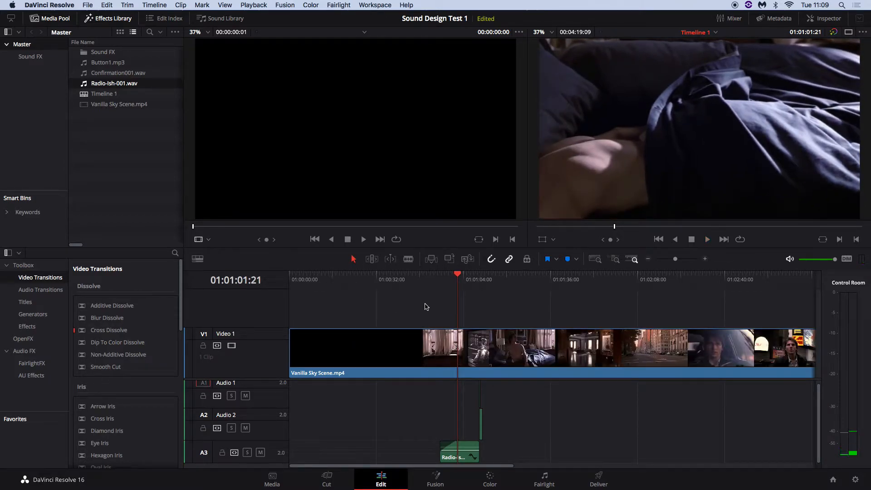
- Cut the Button1.mp3 clip on Audio 1 into four pieces with the blade, just after 01:01:09:22
left_click(479, 281)
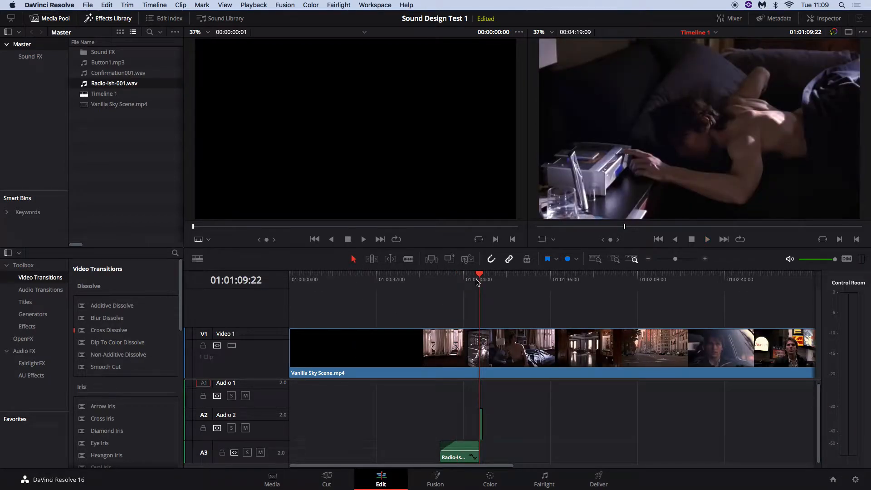
key("super+equal")
key("super+equal")
key("super+equal")
key("super+equal")
key("super+equal")
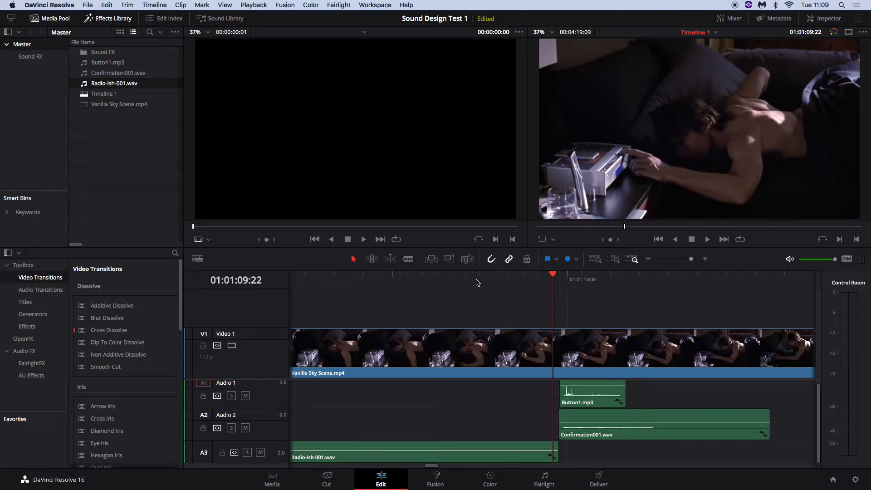
key("super+equal")
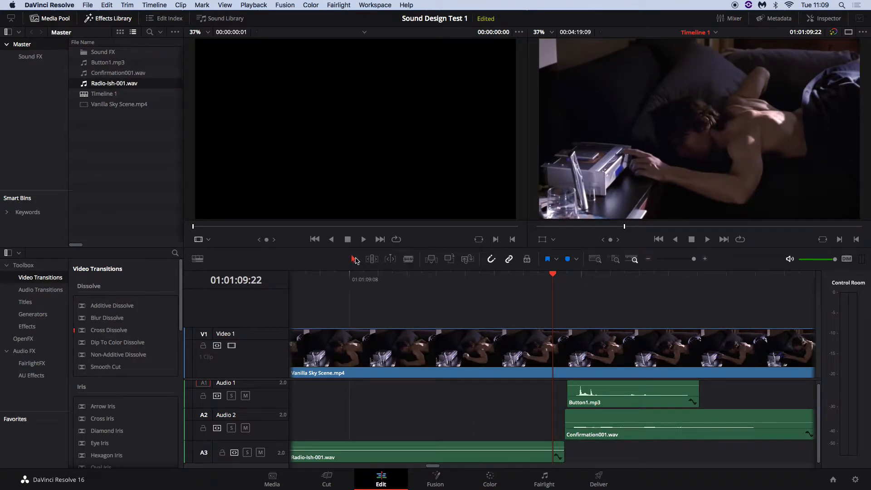
left_click(409, 259)
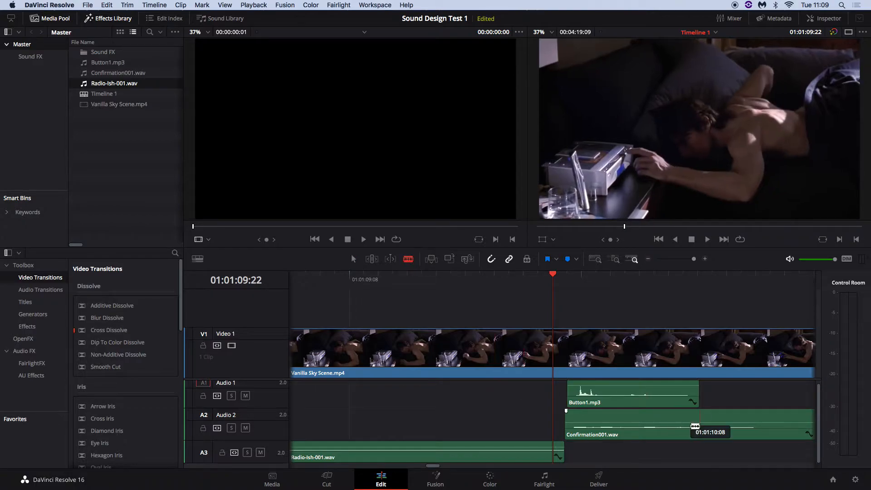
left_click(598, 393)
left_click(628, 393)
left_click(654, 393)
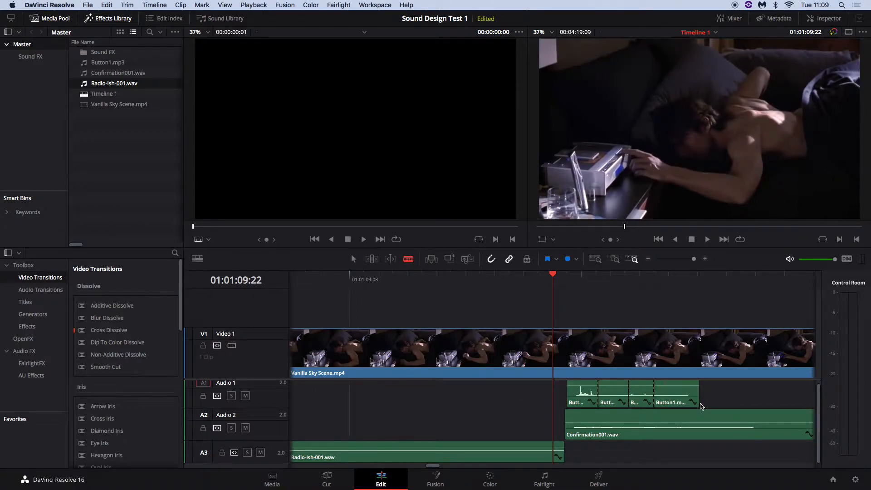
key("a")
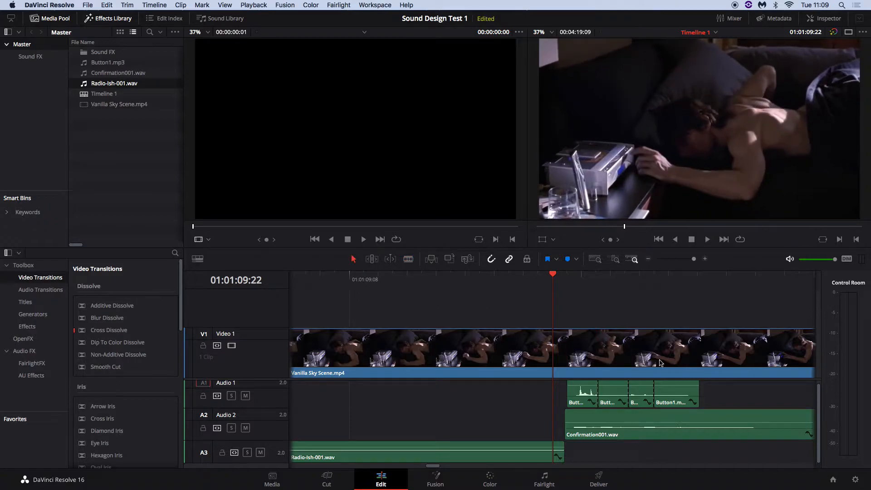
- Nudge the last piece of Button1.mp3 a few frames later on Audio 1
left_click(672, 391)
key("period")
key("period")
key("period")
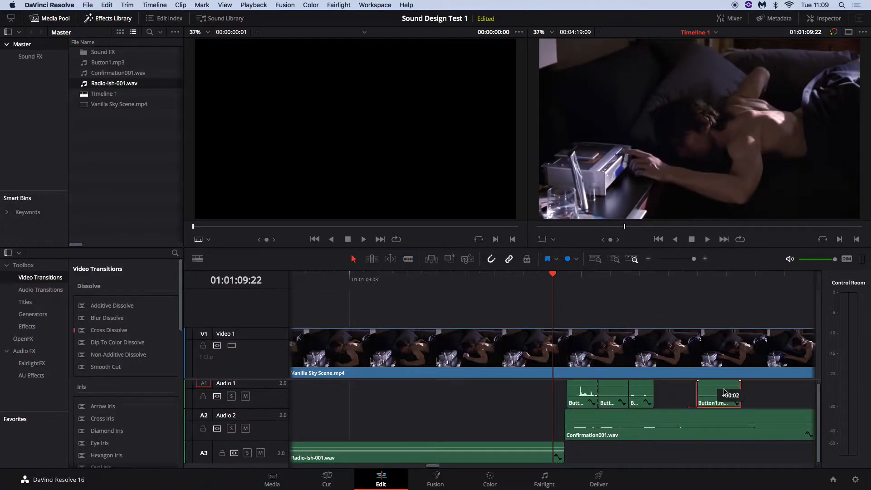
- Undo the nudges and the cuts made to the Button1.mp3 clip
key("super+z")
key("super+z")
key("super+z")
key("super+z")
key("super+z")
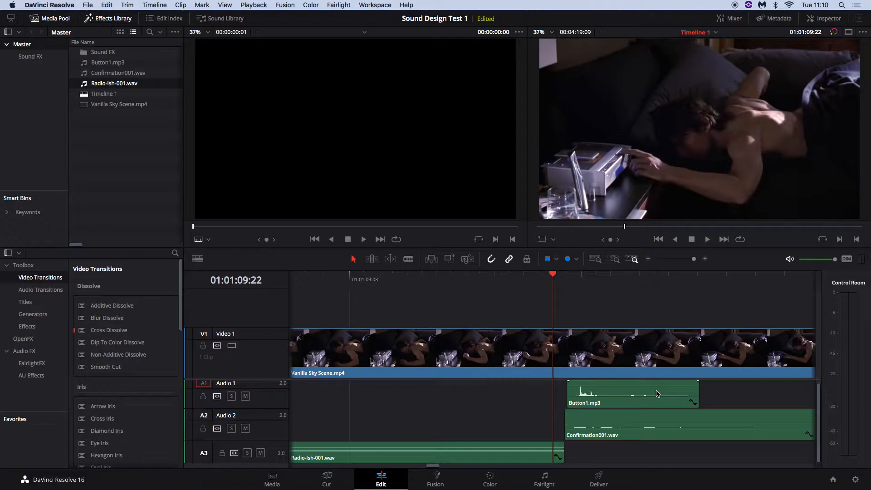
- Switch to the Fairlight page and widen the mixer to show the channel strips of all three audio tracks
left_click(546, 485)
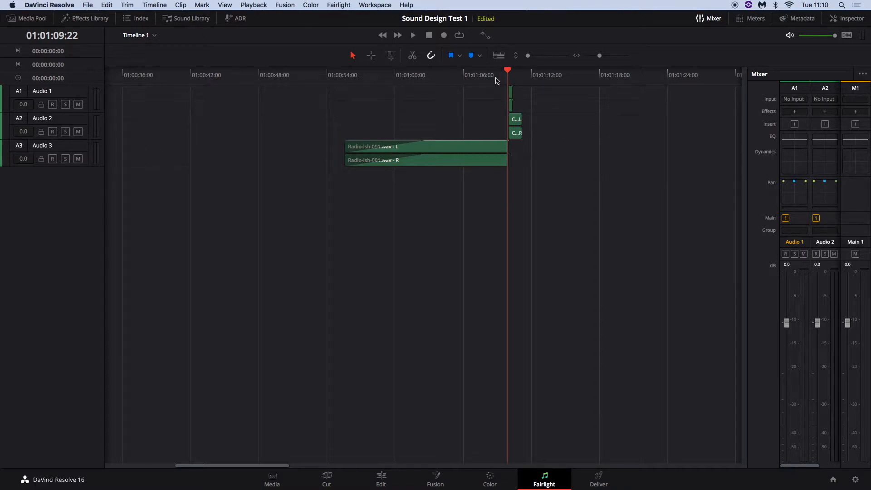
left_click_drag(748, 211, 651, 204)
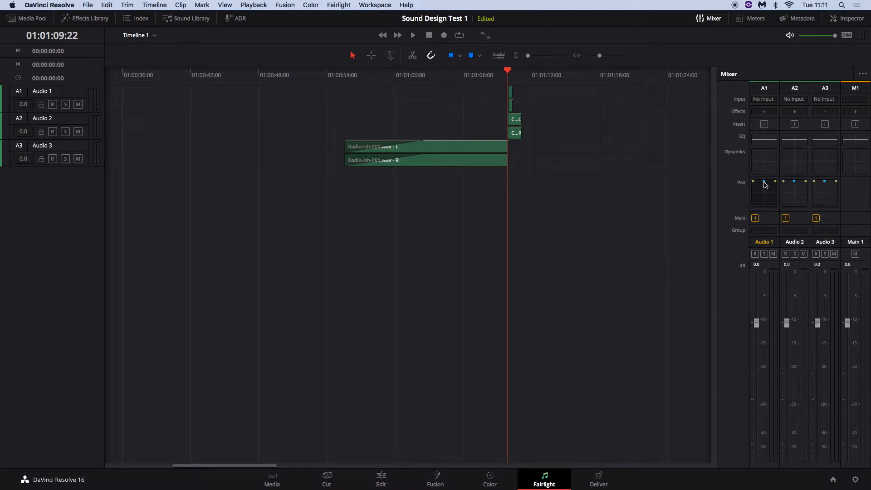
- Try panning Audio 1 to either side and return its pan to the centre
mouse_move(765, 184)
left_mouse_down()
mouse_move(754, 187)
mouse_move(779, 184)
mouse_move(759, 183)
left_mouse_up()
left_click_drag(756, 183, 762, 182)
left_click_drag(770, 184, 765, 183)
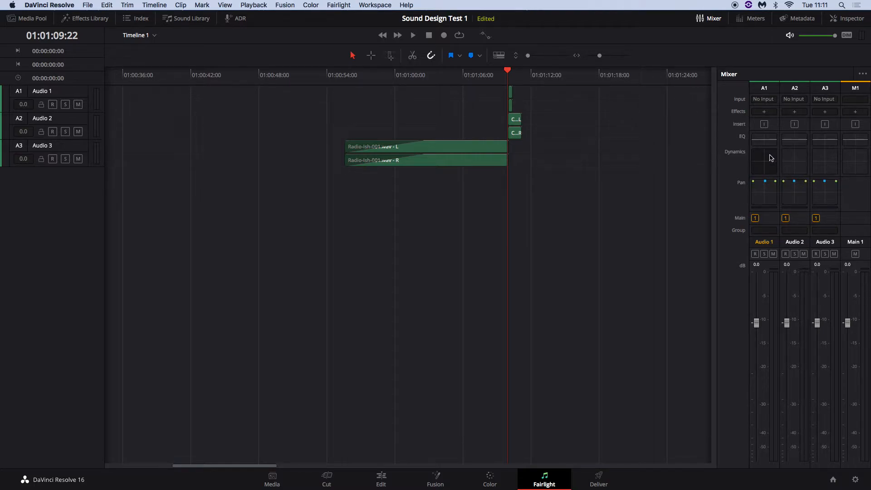
- Add the FairlightFX Reverb effect to Audio 1 and move its window clear of the clips
left_click(765, 113)
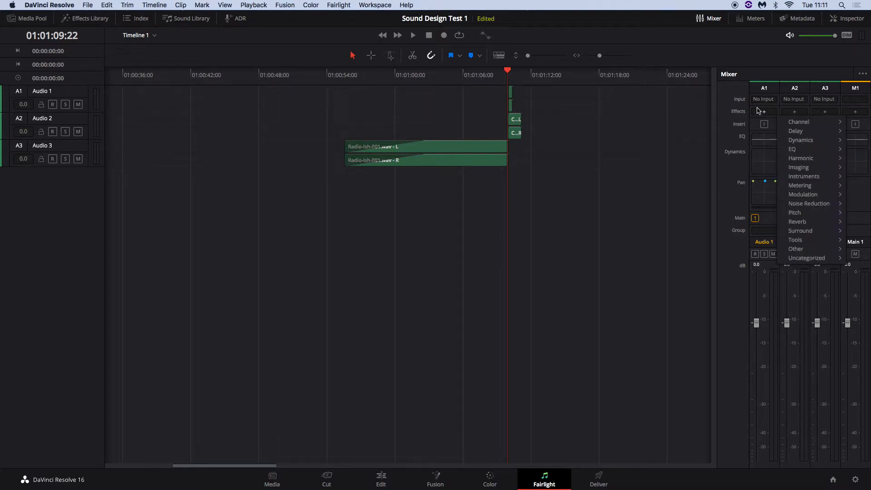
mouse_move(809, 132)
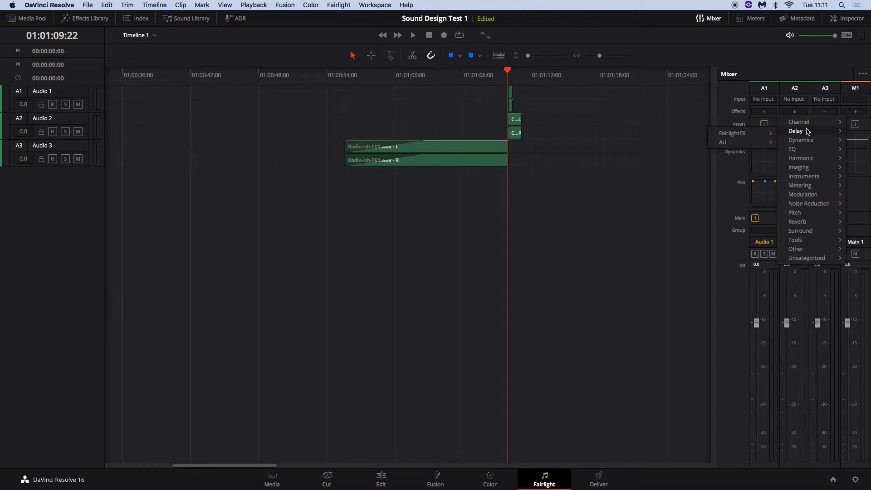
mouse_move(806, 224)
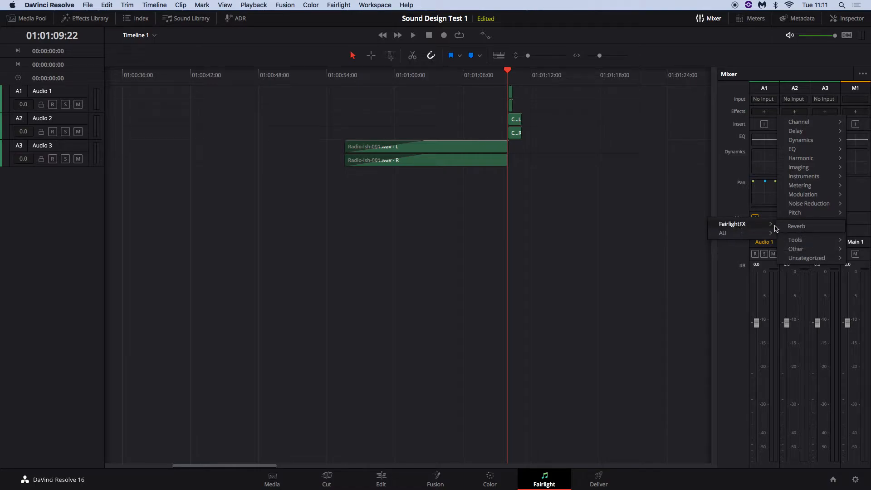
left_click(792, 227)
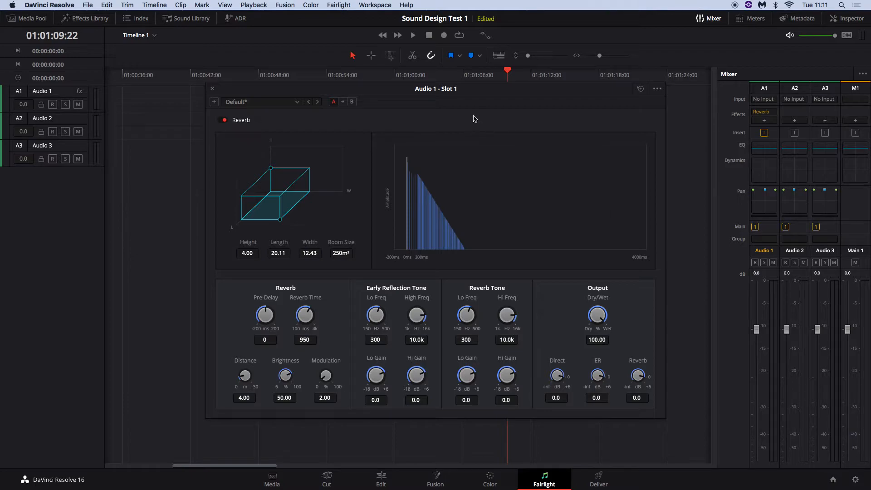
left_click_drag(438, 88, 564, 169)
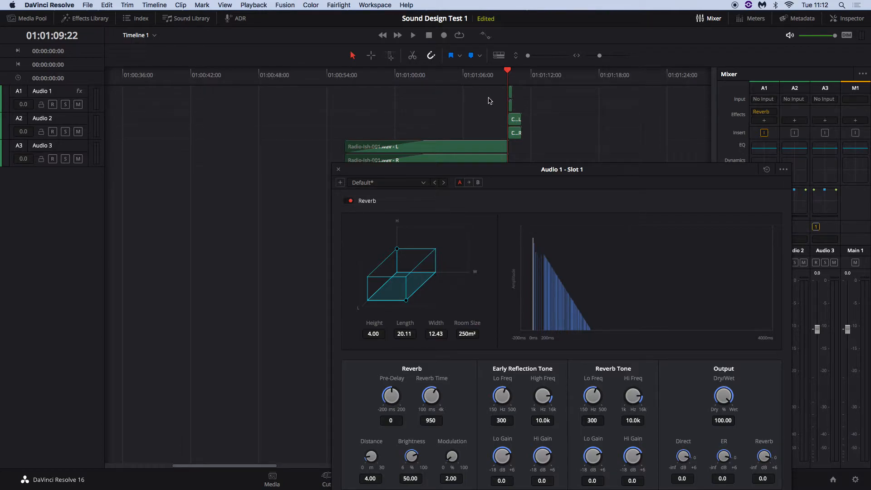
- Solo Audio 1, enlarge the timeline view around Button1.mp3, and place the playhead just before it at 01:01:09:22
left_click(66, 105)
left_click(514, 74)
left_click_drag(528, 55, 531, 56)
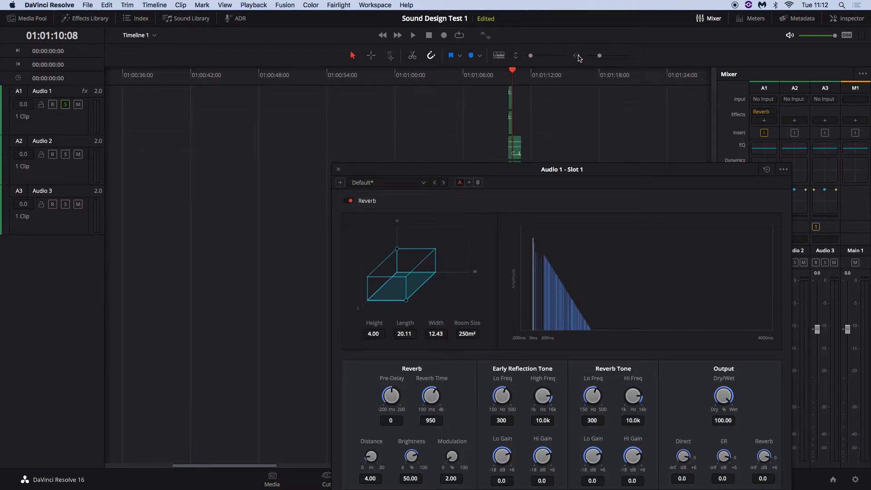
left_click_drag(601, 58, 606, 57)
left_click(272, 77)
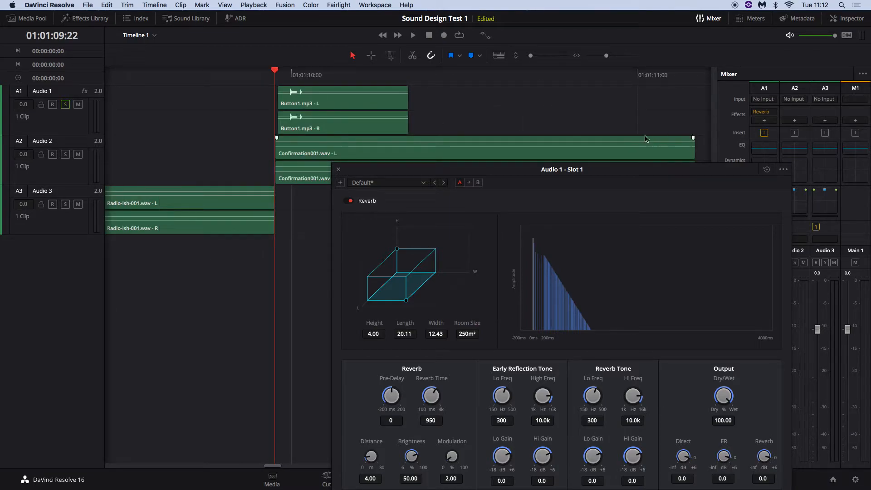
left_click_drag(623, 174, 700, 95)
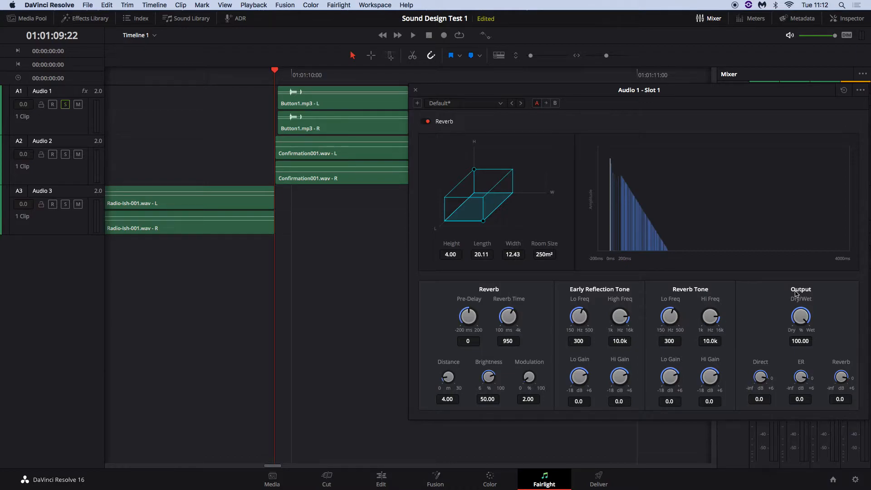
- Set the Dry/Wet output of the Audio 1 reverb to 63.27
left_click_drag(789, 350, 651, 418)
left_click_drag(797, 294, 778, 221)
left_click_drag(800, 315, 754, 307)
- Try a Reverb Time of 3473 ms and return it to 950 ms
left_click_drag(511, 315, 554, 213)
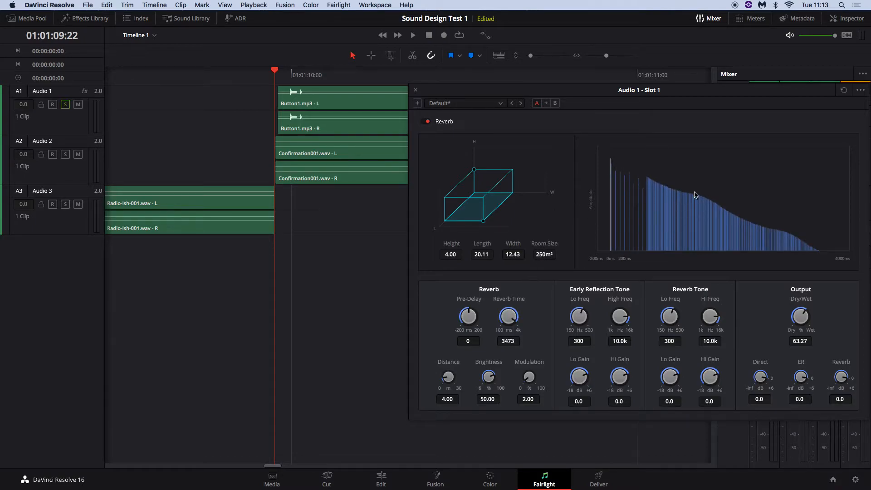
left_click_drag(509, 316, 466, 366)
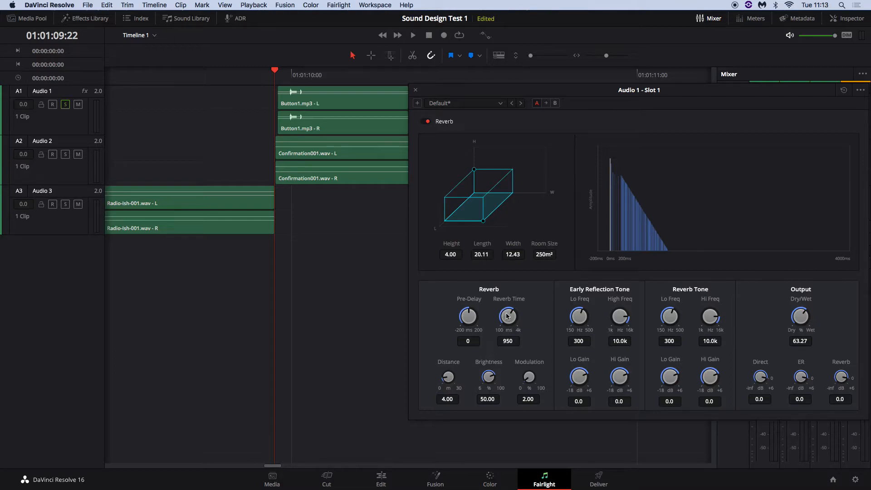
- Try a Reverb Time of 2620 ms on Audio 1 and play back Button1.mp3 with it
mouse_move(511, 316)
left_mouse_down()
mouse_move(473, 341)
mouse_move(568, 312)
mouse_move(513, 314)
left_mouse_up()
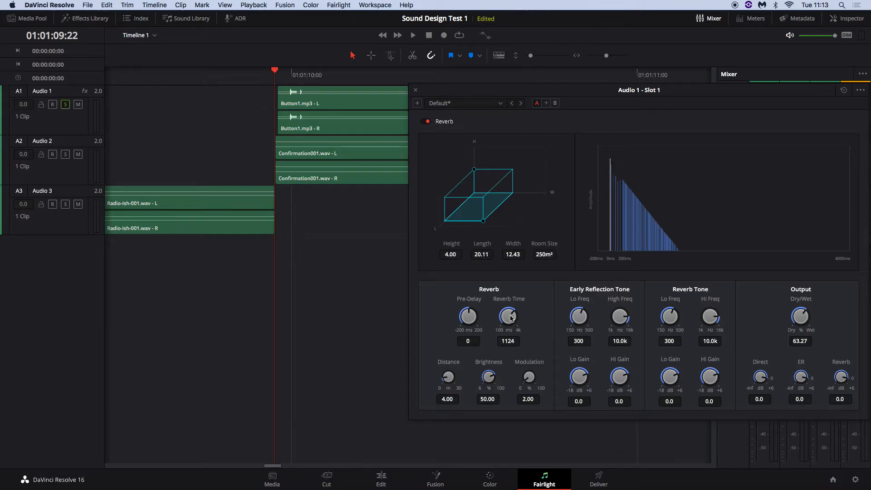
left_click_drag(512, 312, 532, 244)
key("space")
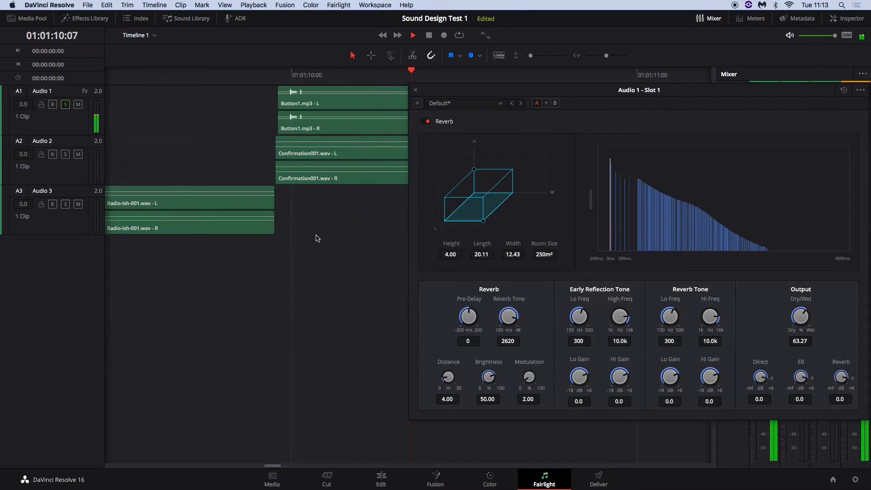
key("space")
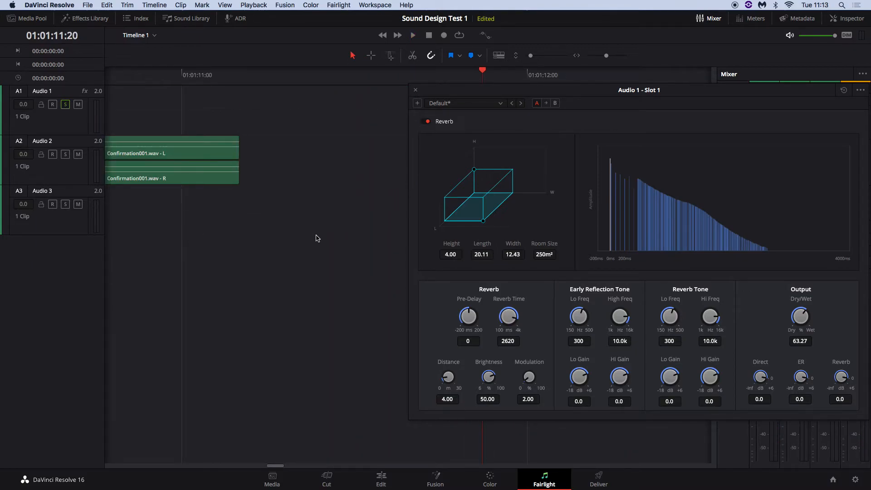
- Set the Audio 1 Reverb Time to 531 ms and audition it from just before Button1.mp3
key("super+minus")
key("super+minus")
left_click_drag(516, 319, 459, 353)
left_click(228, 76)
key("space")
key("space")
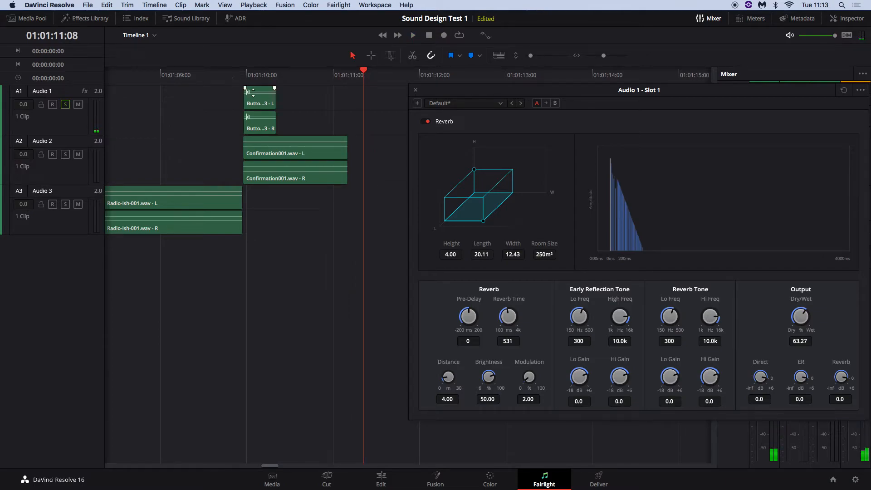
- Try a Dry/Wet output of 95.09 on the reverb and audition it from 01:01:09:18
left_click_drag(799, 317, 832, 196)
left_click(229, 74)
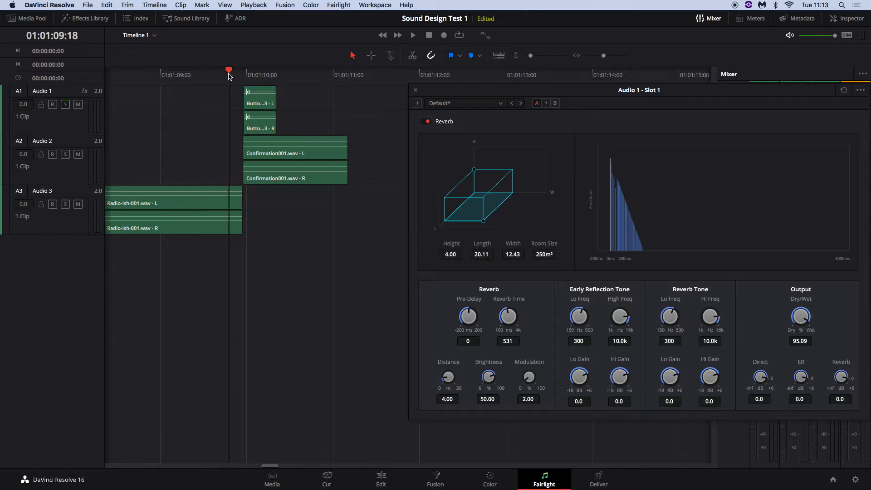
key("space")
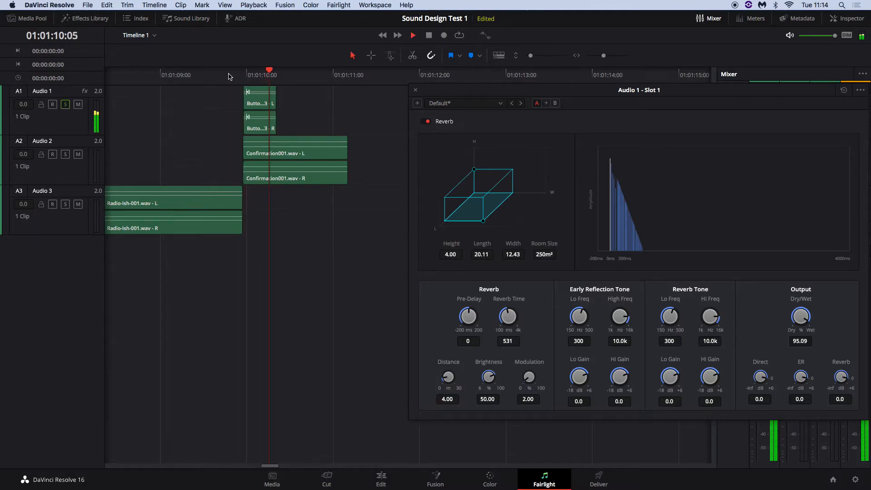
- Set the reverb's Dry/Wet output to 25.53, audition the button sound, and close the effect window
left_click_drag(804, 316, 719, 393)
left_click(226, 74)
key("space")
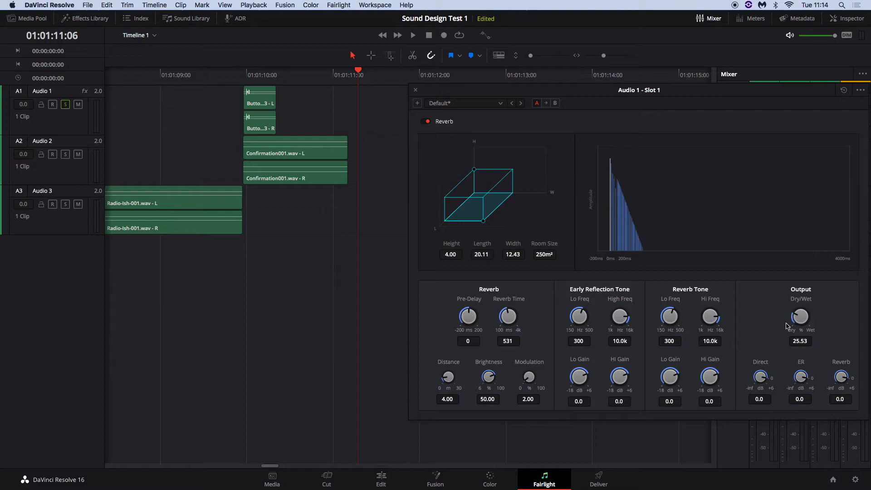
left_click(415, 92)
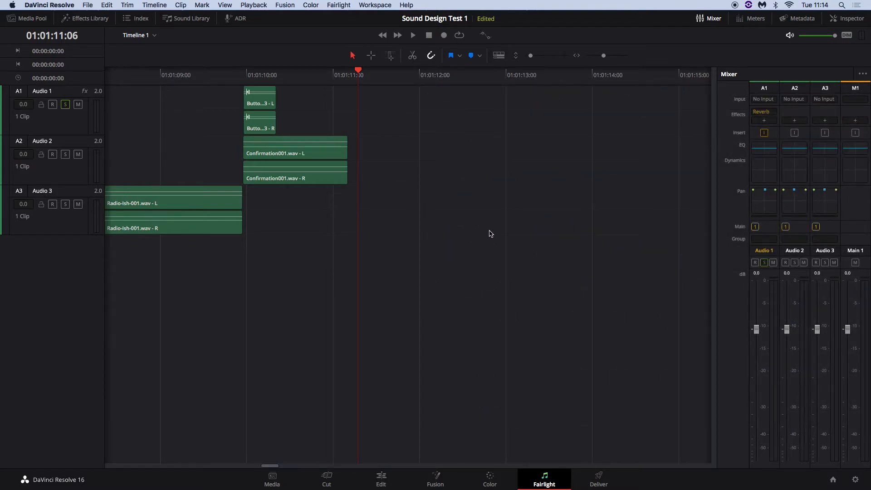
- Try lower mixer fader levels on Audio 1 and Audio 2 and return both faders to 0.0 dB
left_click_drag(756, 329, 756, 363)
left_click_drag(790, 331, 789, 350)
left_click_drag(788, 353, 786, 330)
left_click_drag(756, 362, 756, 330)
left_click_drag(260, 92, 257, 91)
- On the Edit page, mark the timeline's in point at the start of Radio-Ish-001.wav, at 01:00:55:12
left_click(382, 478)
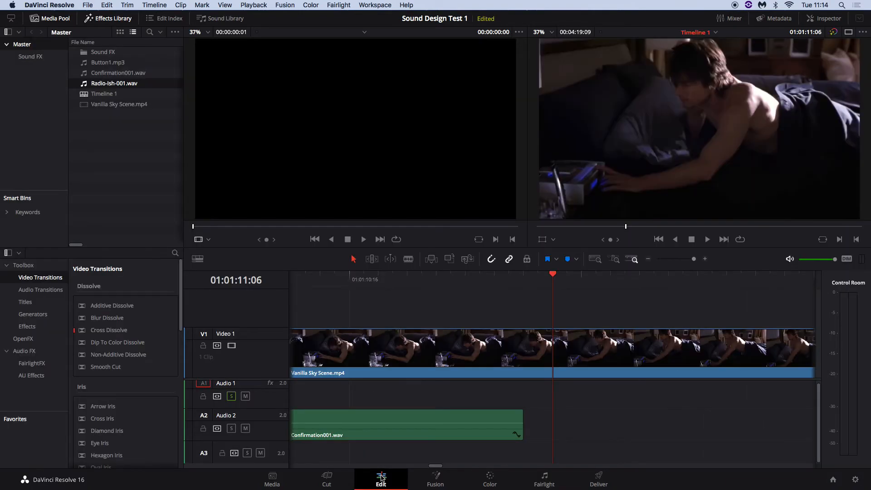
left_click(512, 279)
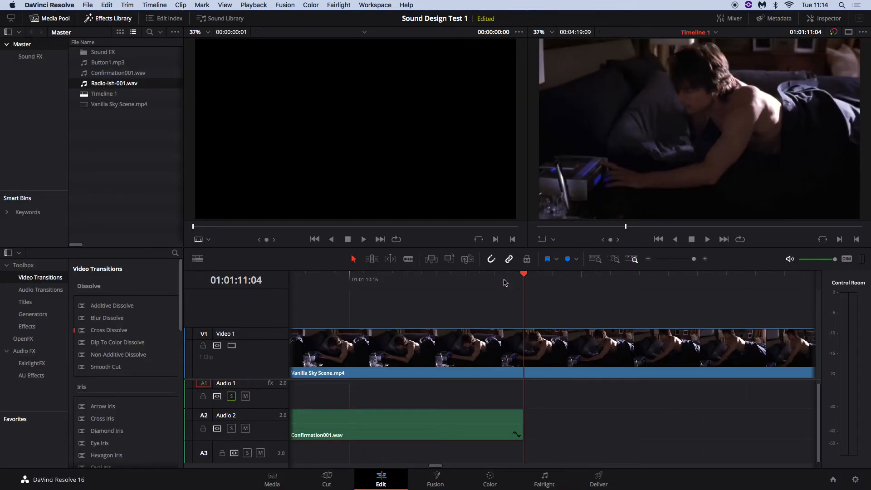
key("super+minus")
key("super+minus")
key("super+minus")
left_click_drag(551, 280, 472, 293)
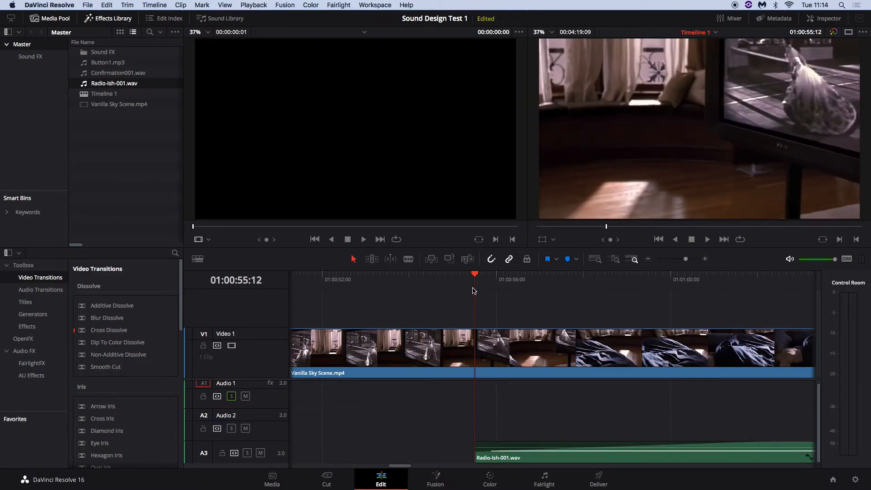
key("super+minus")
key("super+minus")
key("super+minus")
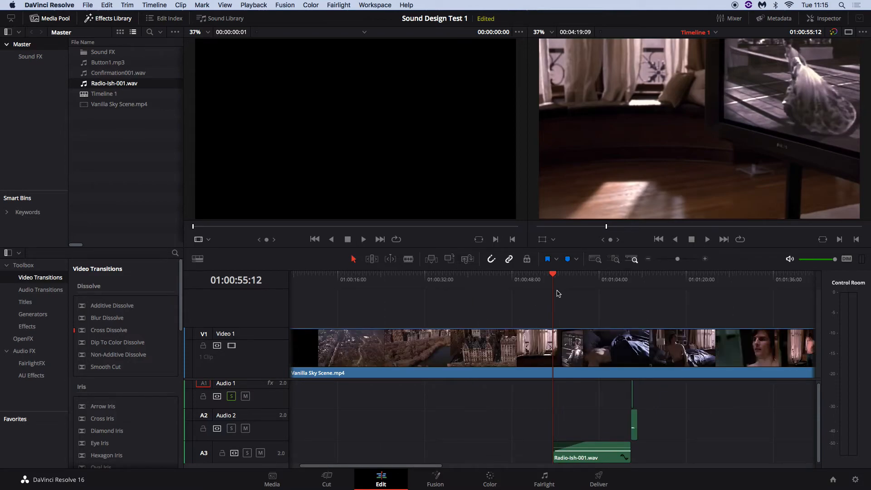
key("i")
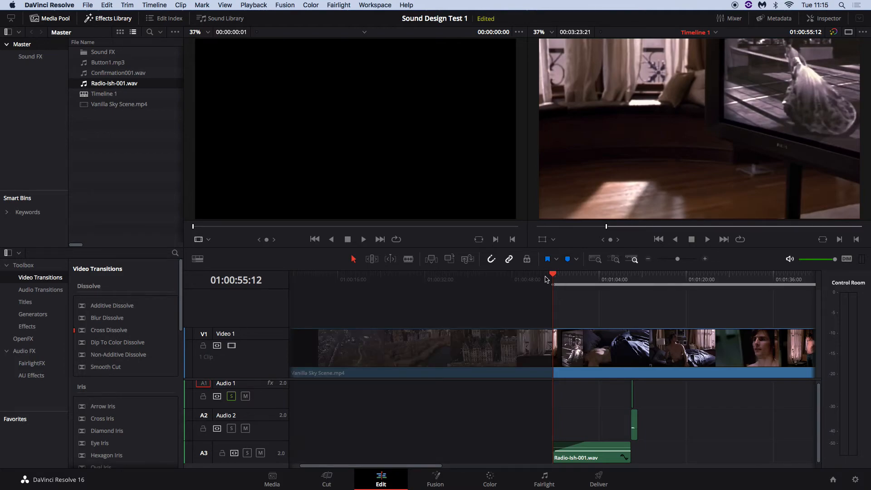
- Mark the timeline's out point at 01:01:13:08, shortly after the end of Confirmation001.wav
key("Home")
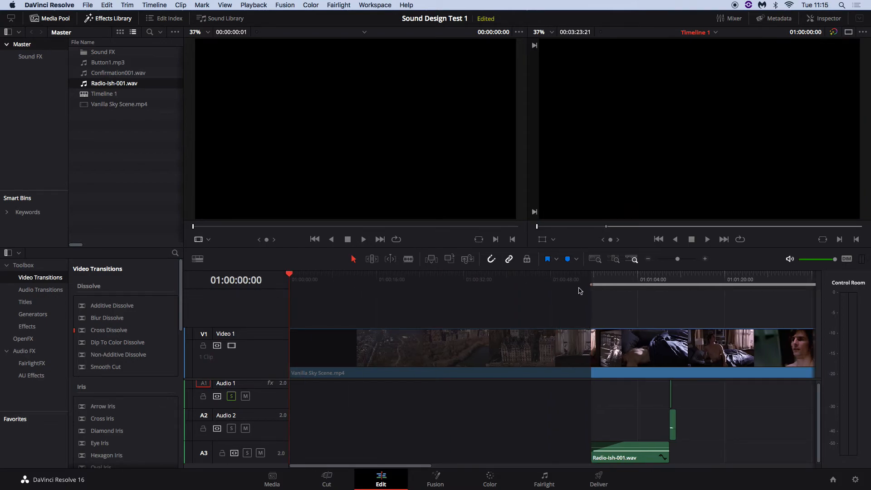
left_click(640, 281)
left_click_drag(652, 281, 676, 281)
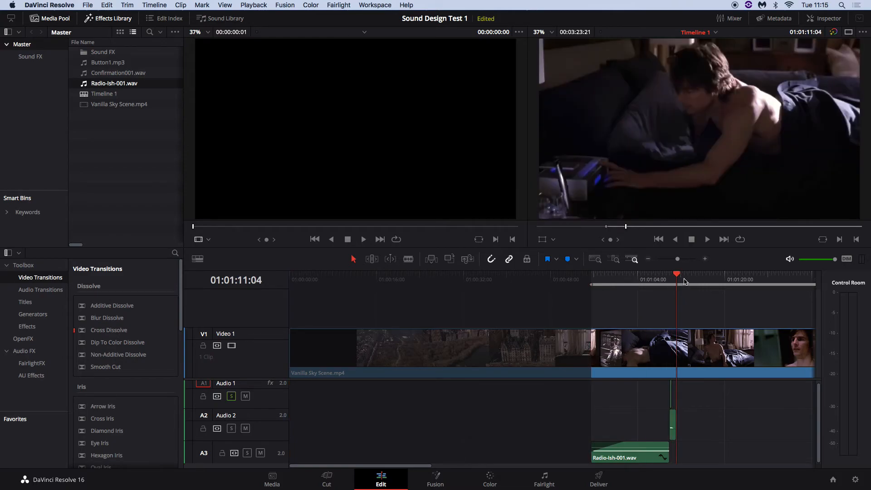
left_click(688, 279)
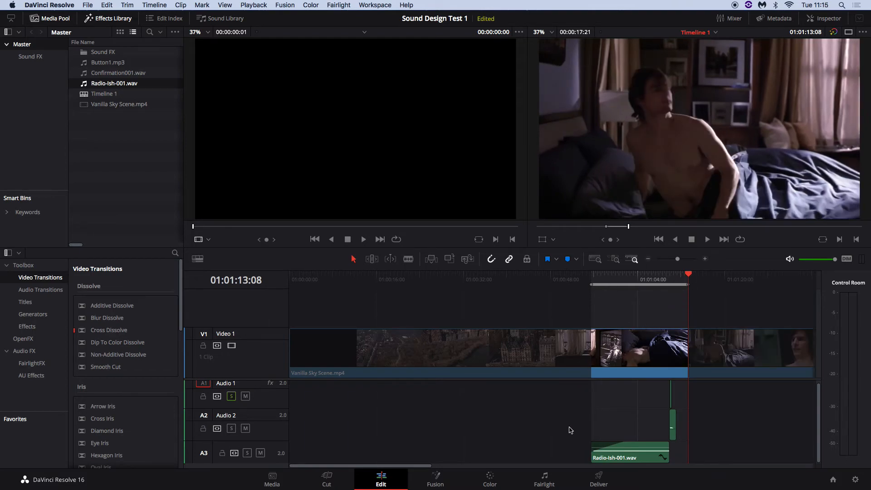
- On the Deliver page, name the render file "vanilla sky 001" and set its save location to the Desktop
left_click(598, 479)
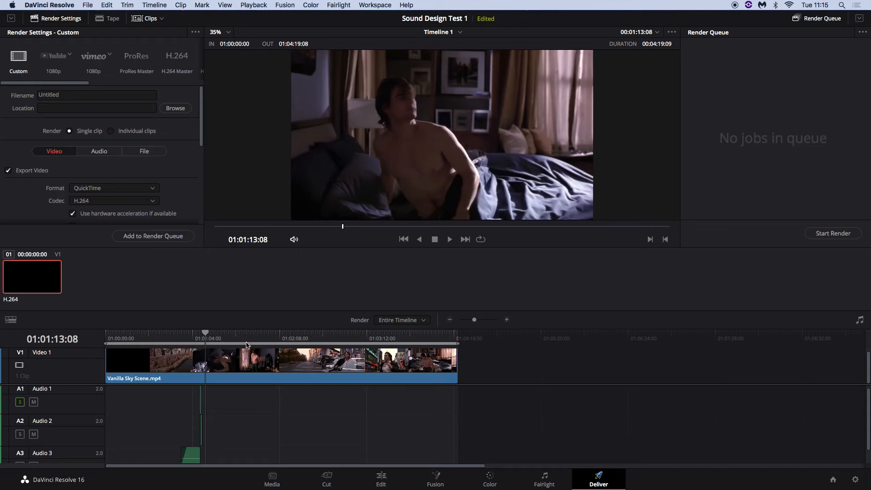
left_click(69, 95)
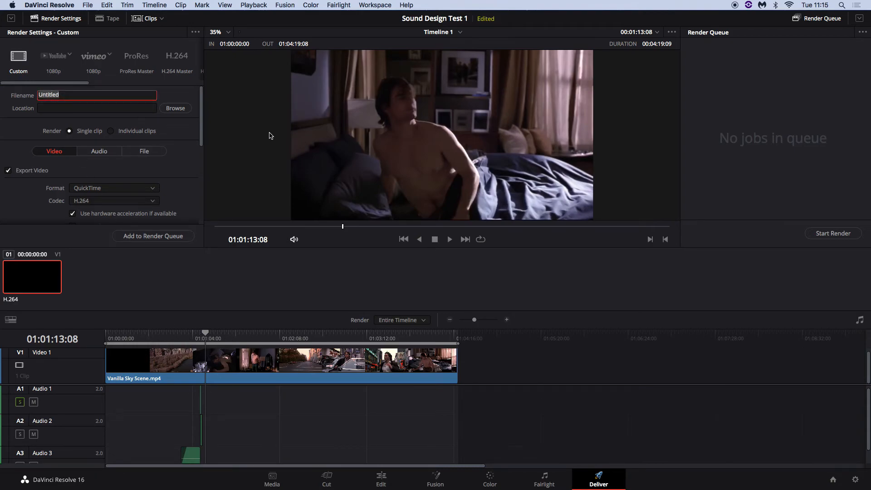
type("V")
left_click(177, 109)
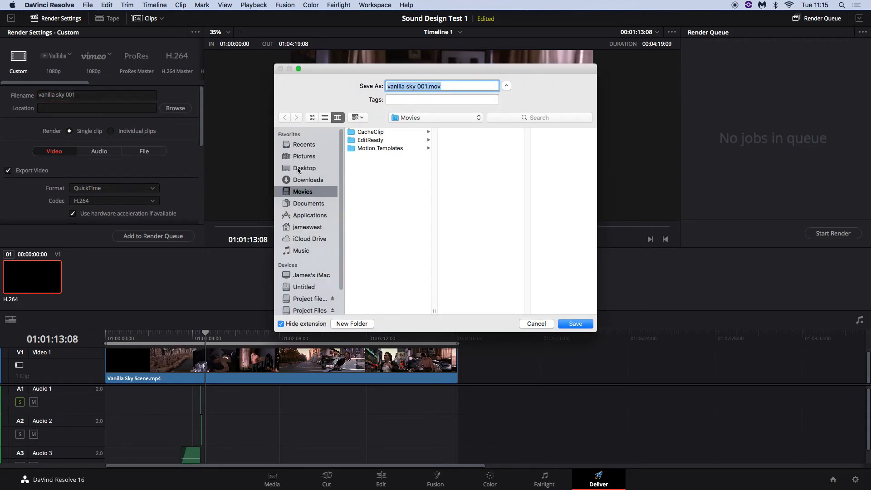
left_click(298, 169)
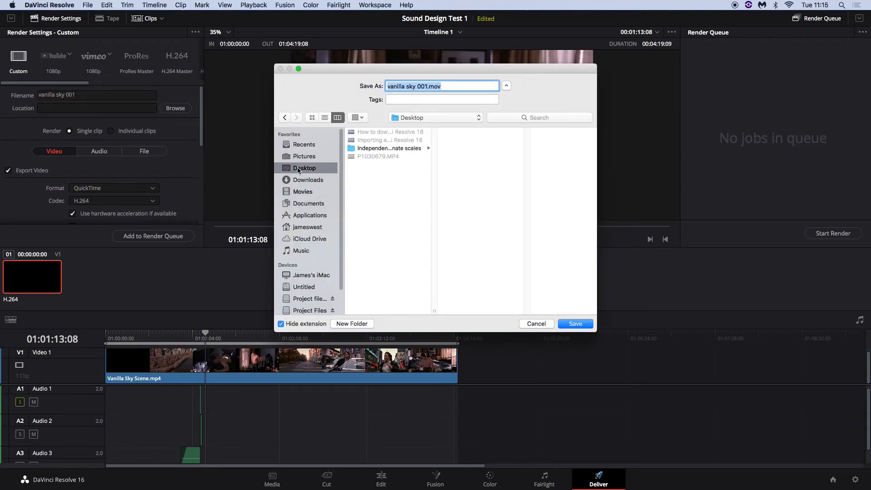
left_click(575, 323)
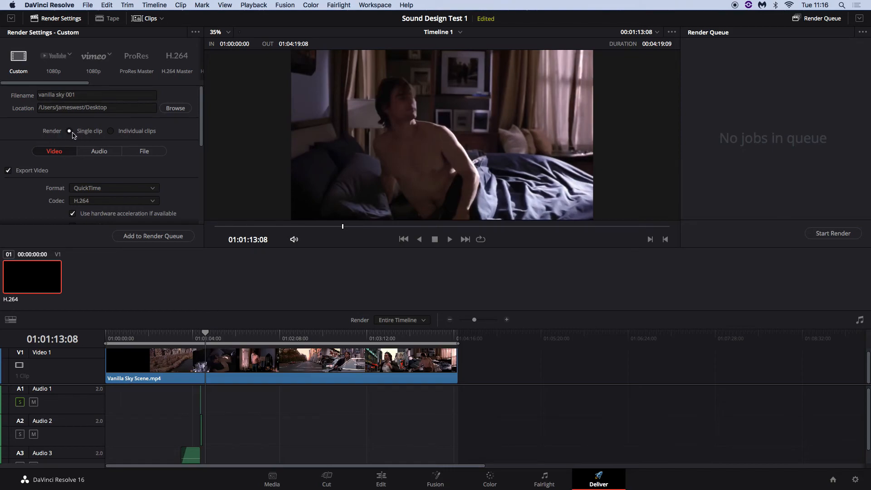
- Review the video and audio export settings, including format, codec, frame rate and the available resolutions
scroll(75, 174, "down", 3)
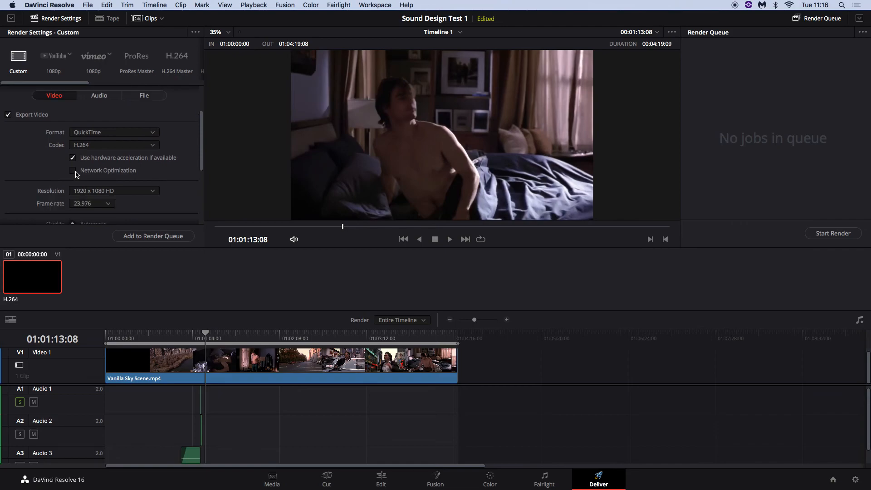
scroll(75, 174, "up", 2)
left_click(100, 129)
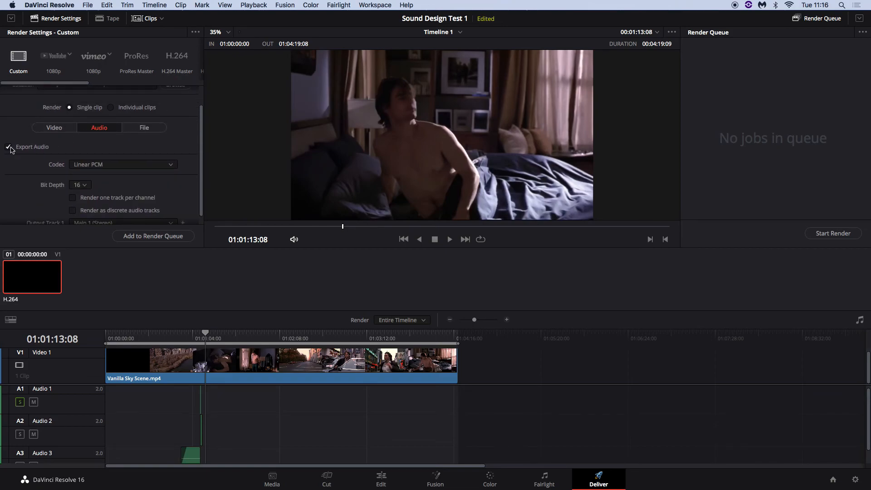
left_click(53, 130)
scroll(172, 178, "down", 5)
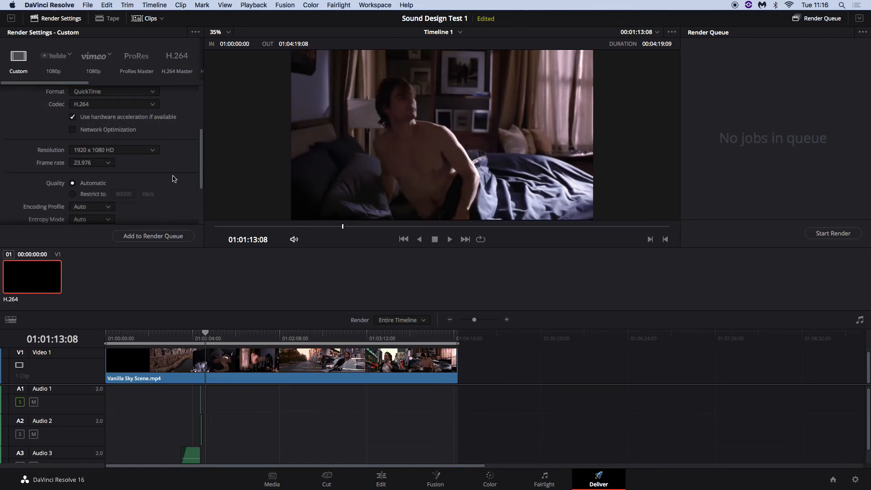
scroll(172, 178, "up", 3)
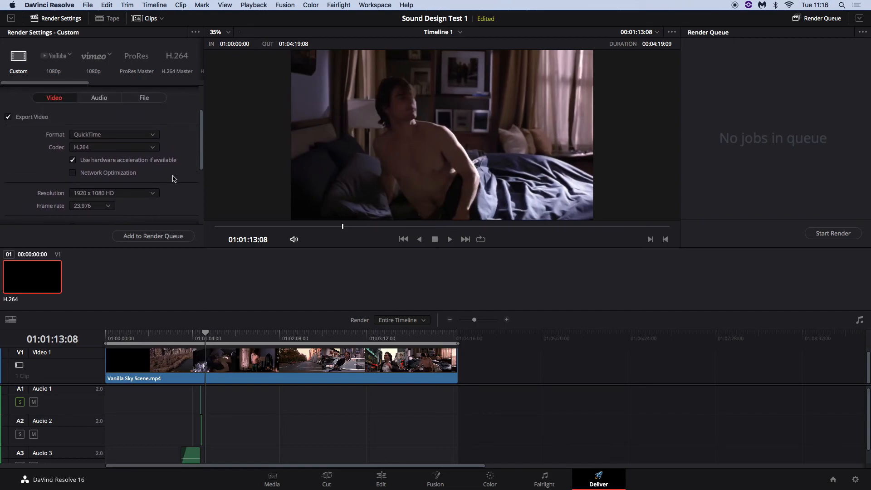
scroll(173, 178, "down", 1)
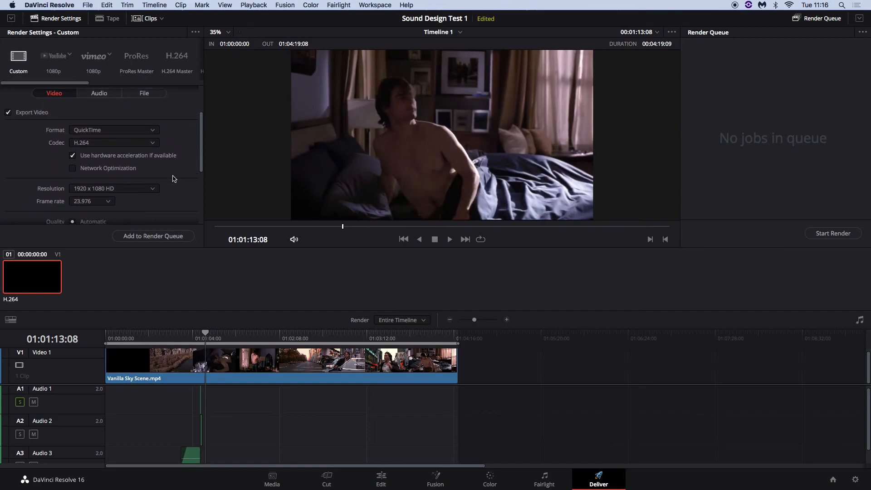
left_click(120, 192)
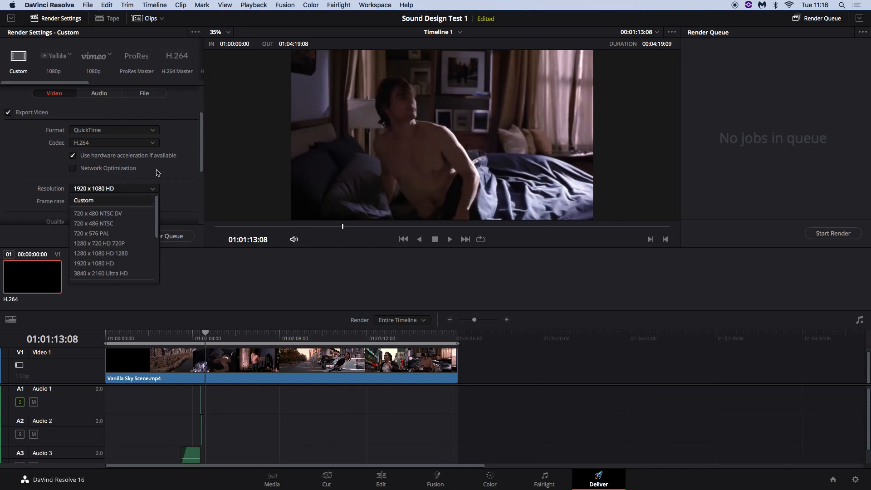
left_click(168, 178)
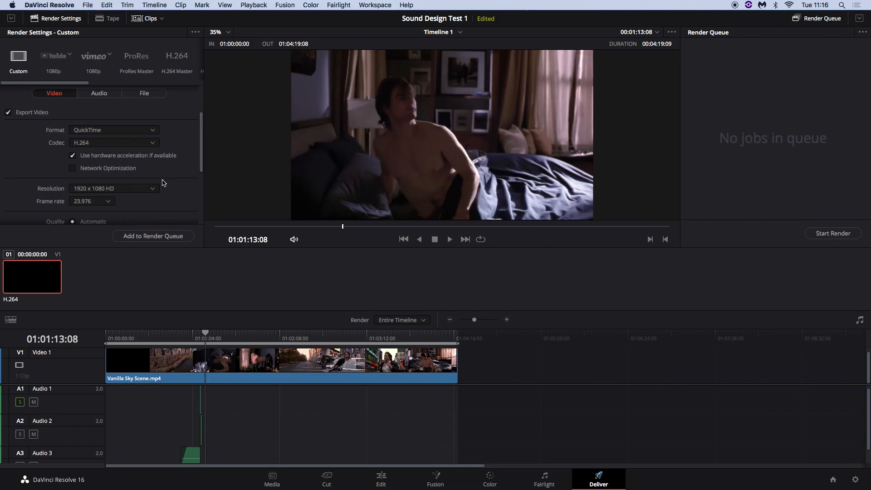
- Add the timeline export to the render queue and start rendering it
scroll(161, 190, "down", 4)
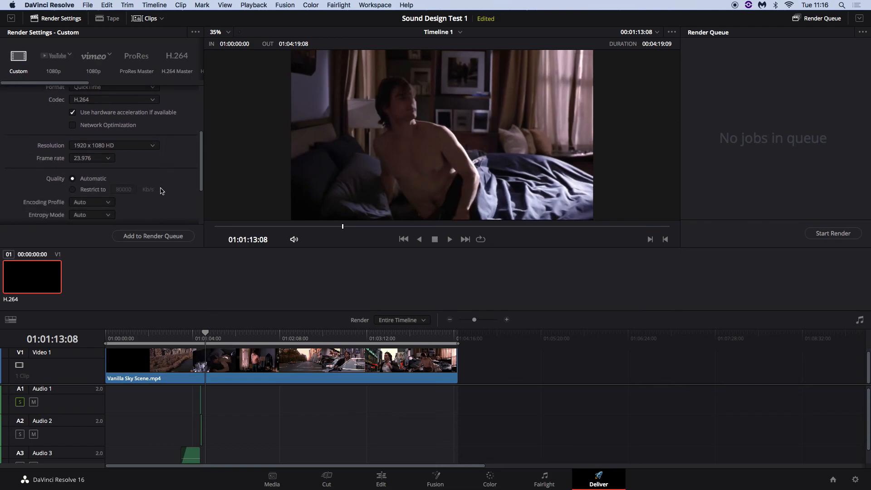
left_click(156, 236)
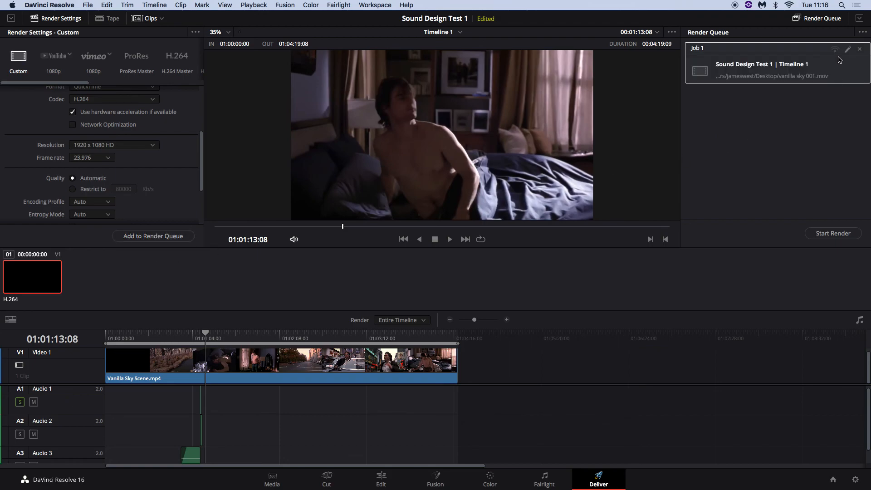
left_click(834, 234)
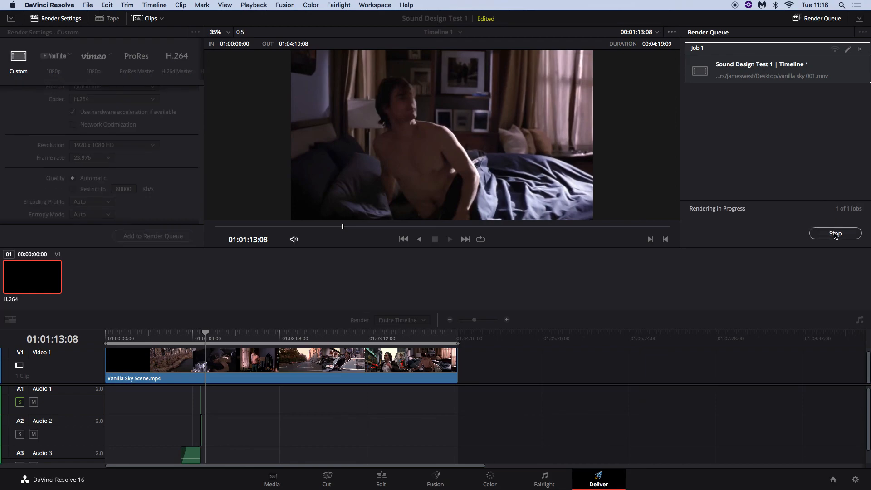